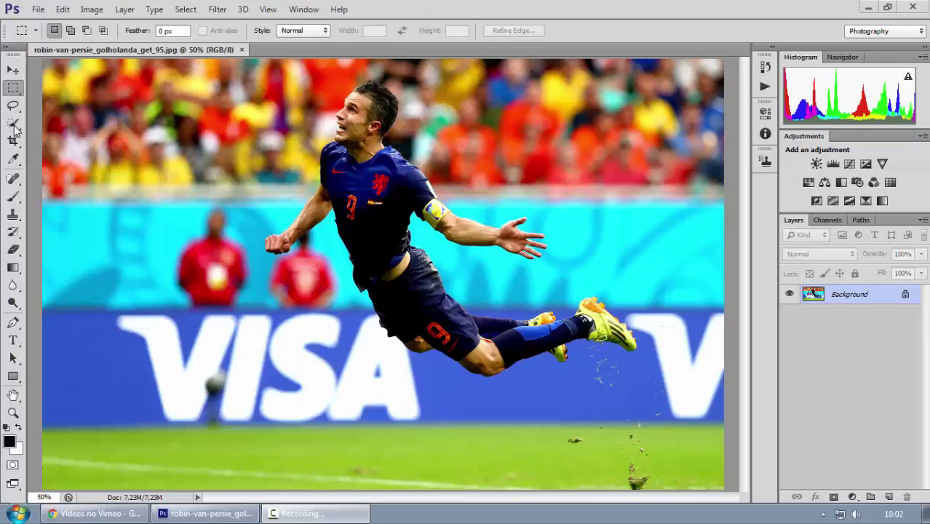
# Choose the Quick Selection tool and set its brush size to 20 px.
pyautogui.click(13, 124)
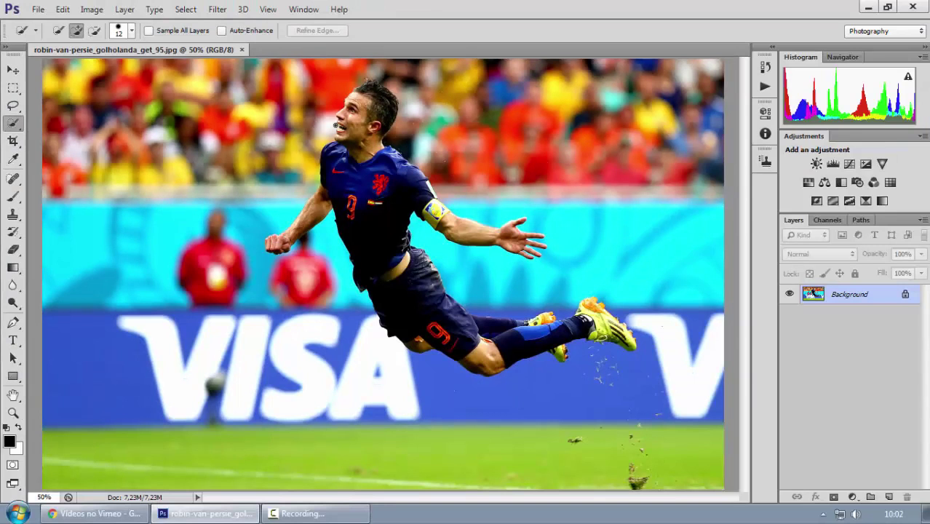
pyautogui.click(131, 31)
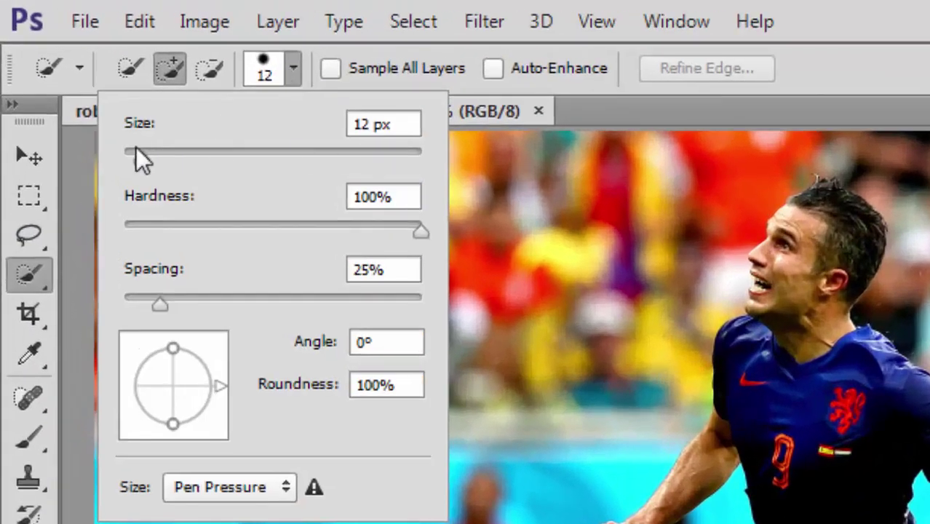
pyautogui.moveTo(134, 124); pyautogui.dragTo(149, 131)
pyautogui.write('20')
pyautogui.press('Return')
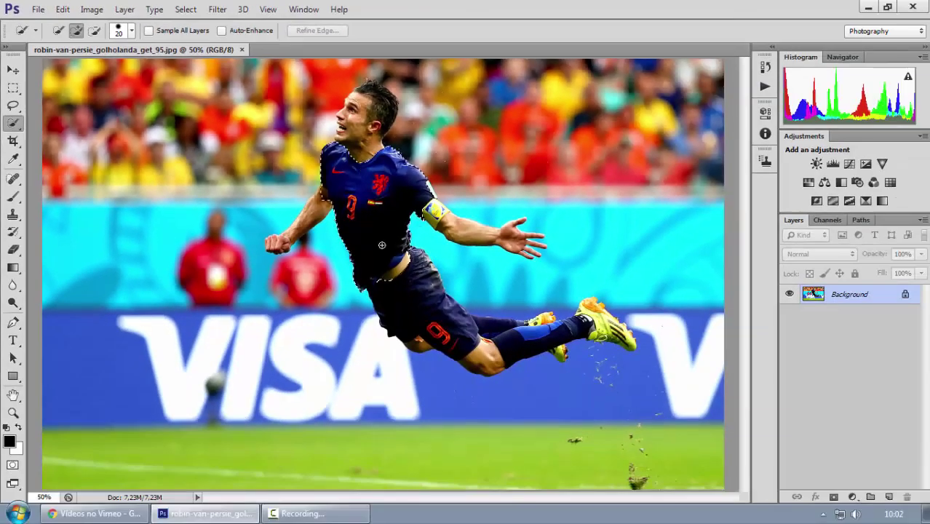
# Brush the head, torso, shorts, legs, upper arm and forearm into the selection.
pyautogui.moveTo(381, 245); pyautogui.dragTo(394, 243)
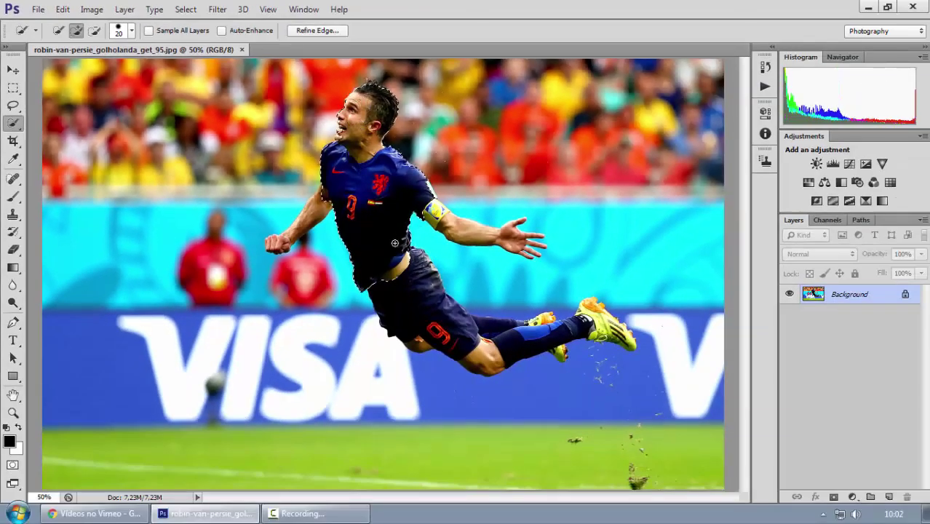
pyautogui.moveTo(423, 300); pyautogui.dragTo(529, 325)
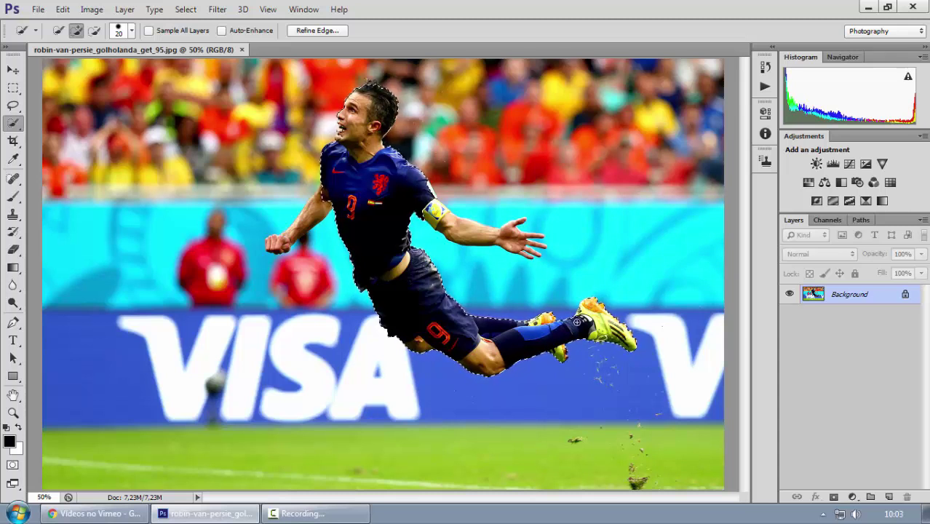
pyautogui.moveTo(331, 187); pyautogui.dragTo(319, 204)
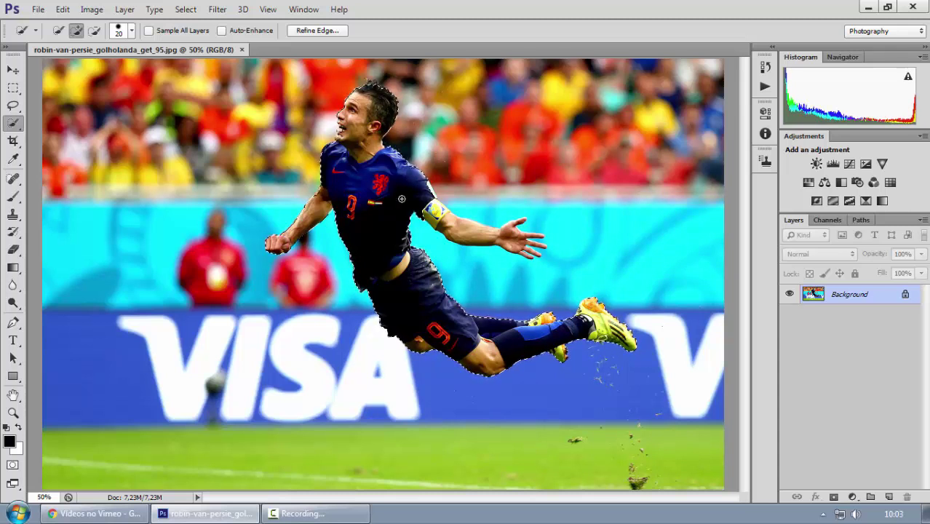
pyautogui.moveTo(462, 226); pyautogui.dragTo(497, 236)
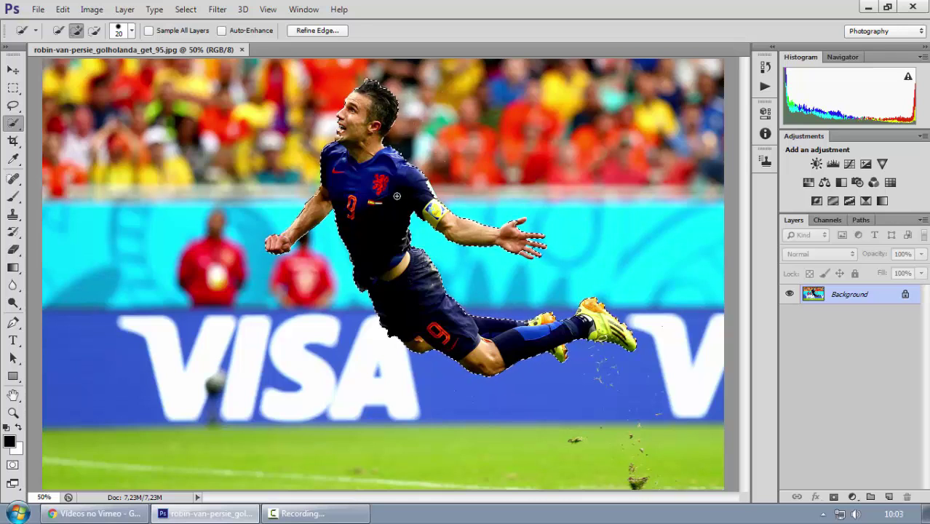
# Zoom to 200% on the outstretched hand and set the Quick Selection brush to 11 px.
pyautogui.click(13, 413)
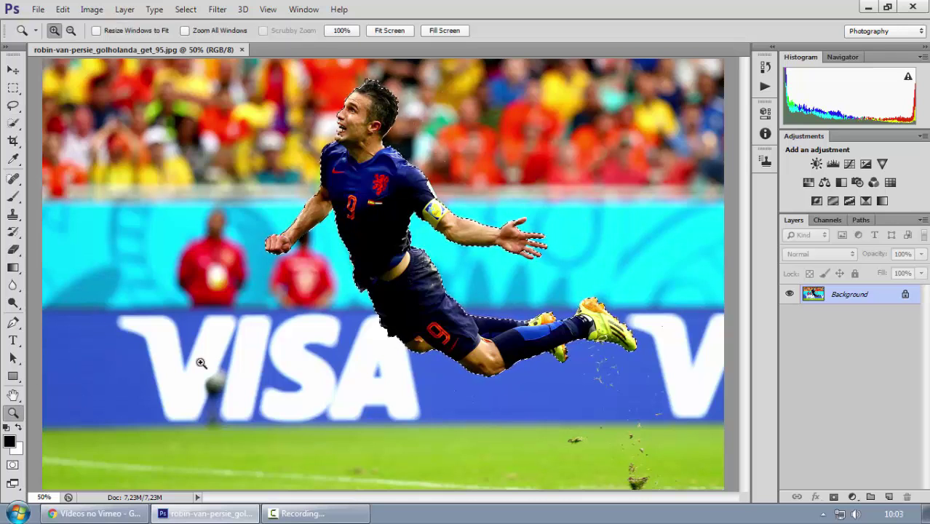
pyautogui.click(518, 231)
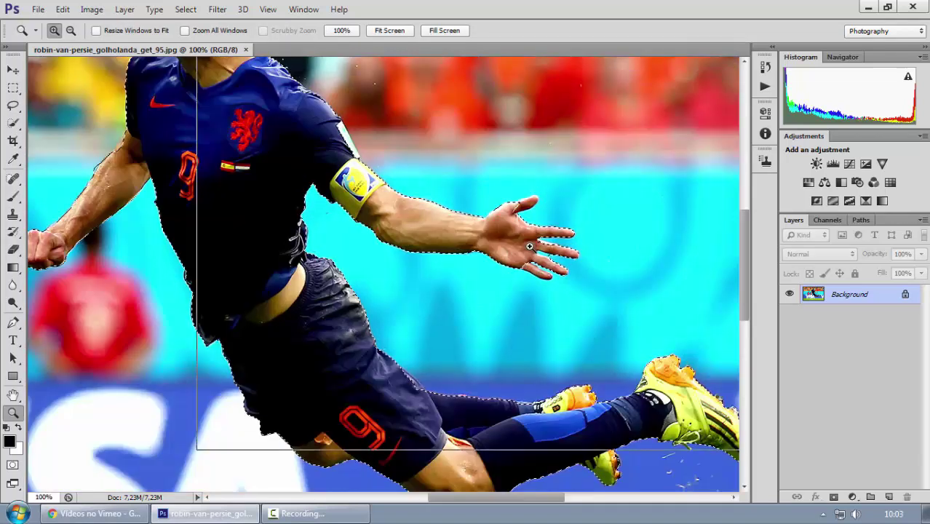
pyautogui.click(530, 247)
pyautogui.click(15, 125)
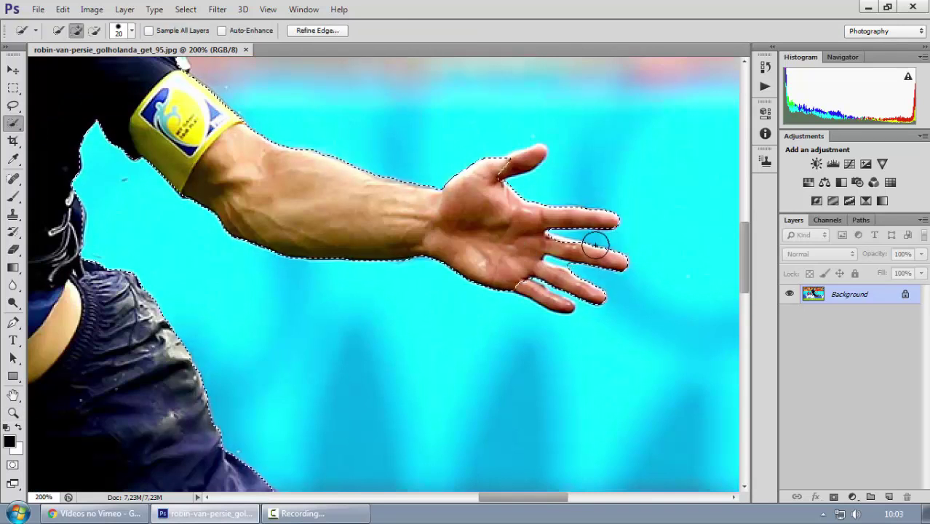
pyautogui.click(128, 32)
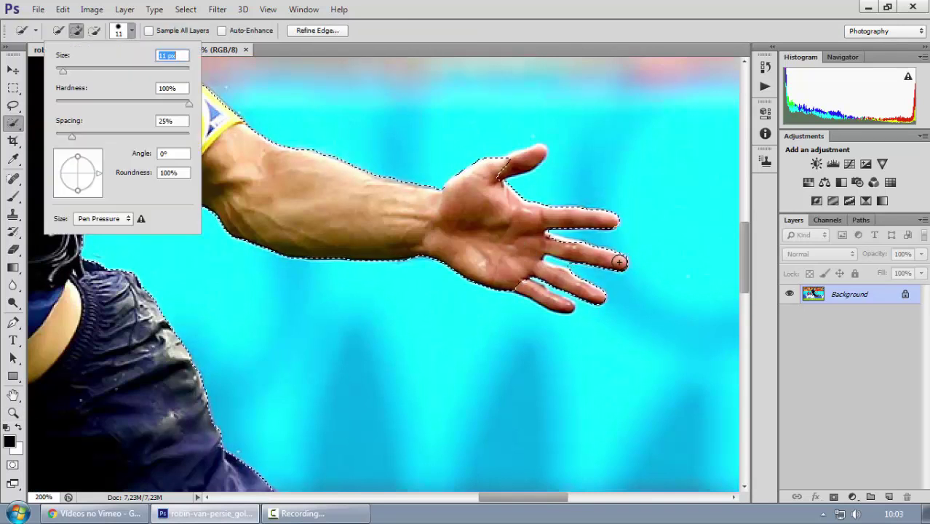
pyautogui.press('Return')
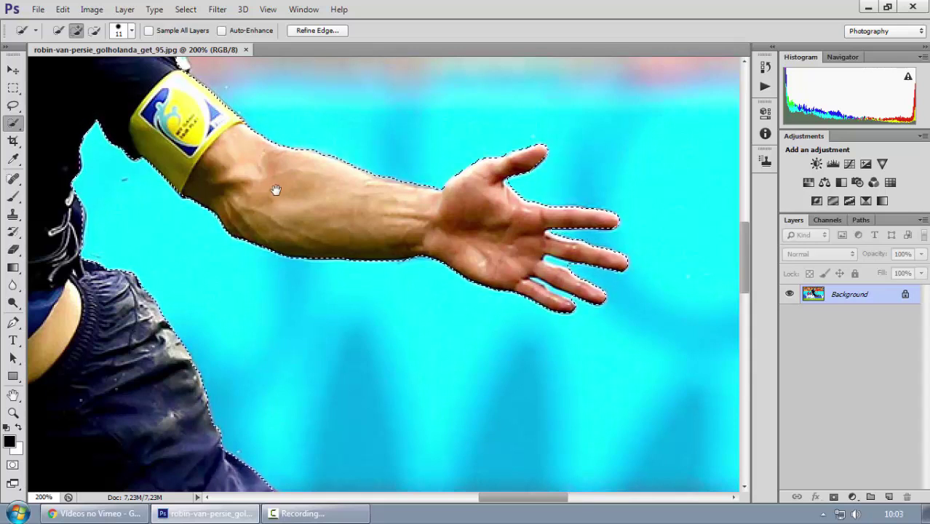
# Pan to the player's face and add the nose and chin to the selection.
pyautogui.moveTo(275, 190); pyautogui.dragTo(509, 447)
pyautogui.moveTo(348, 218)
pyautogui.mouseDown()
pyautogui.moveTo(416, 280)
pyautogui.moveTo(561, 380)
pyautogui.mouseUp()
pyautogui.moveTo(373, 191); pyautogui.dragTo(460, 172)
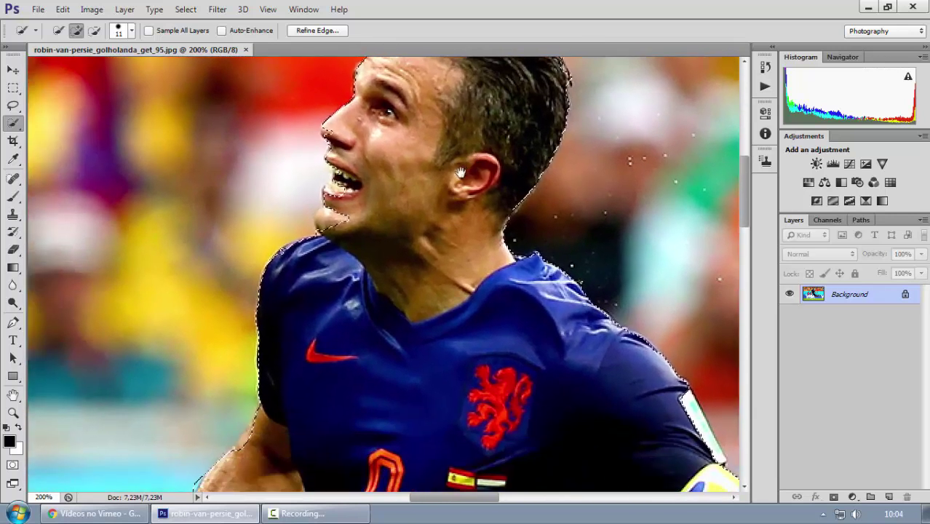
pyautogui.moveTo(324, 124)
pyautogui.mouseDown()
pyautogui.moveTo(348, 209)
pyautogui.moveTo(347, 178)
pyautogui.mouseUp()
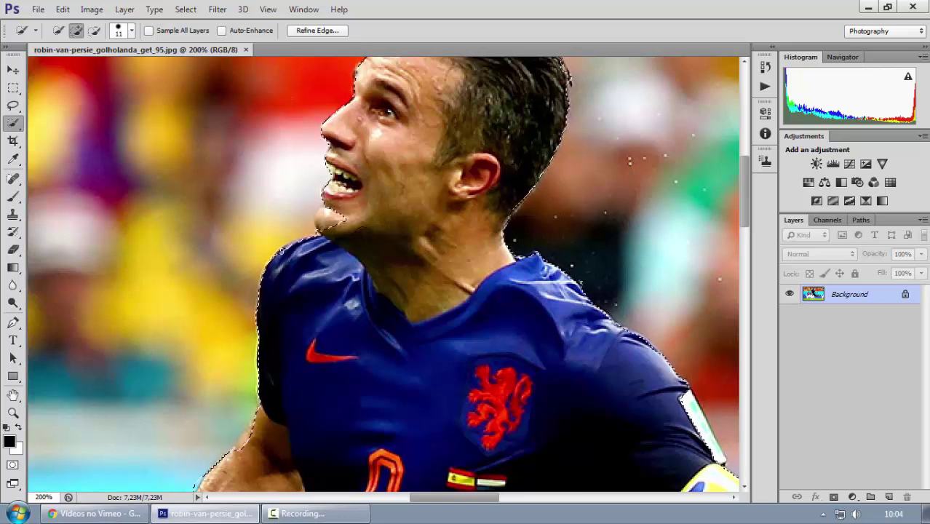
pyautogui.click(322, 210)
pyautogui.scroll(-5, 394, 263)
pyautogui.scroll(-3, 343, 268)
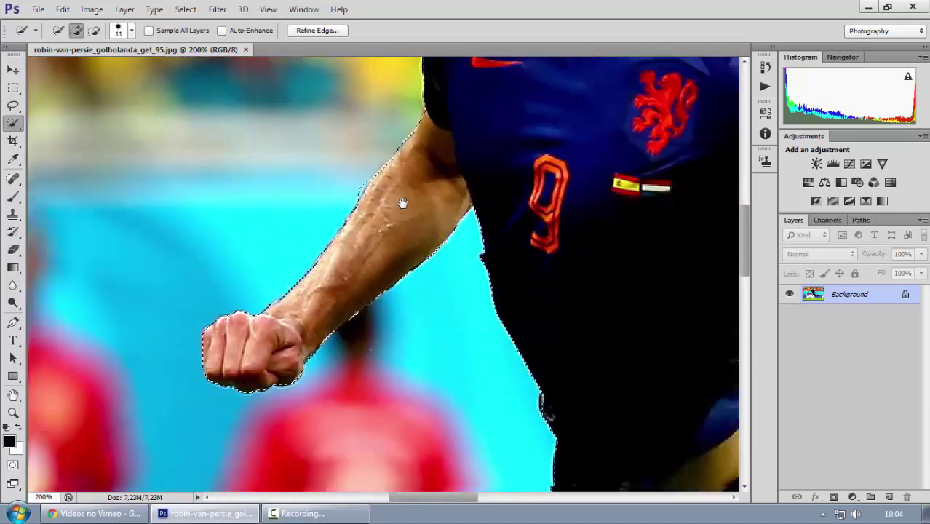
pyautogui.scroll(-3, 455, 187)
pyautogui.scroll(-2, 578, 146)
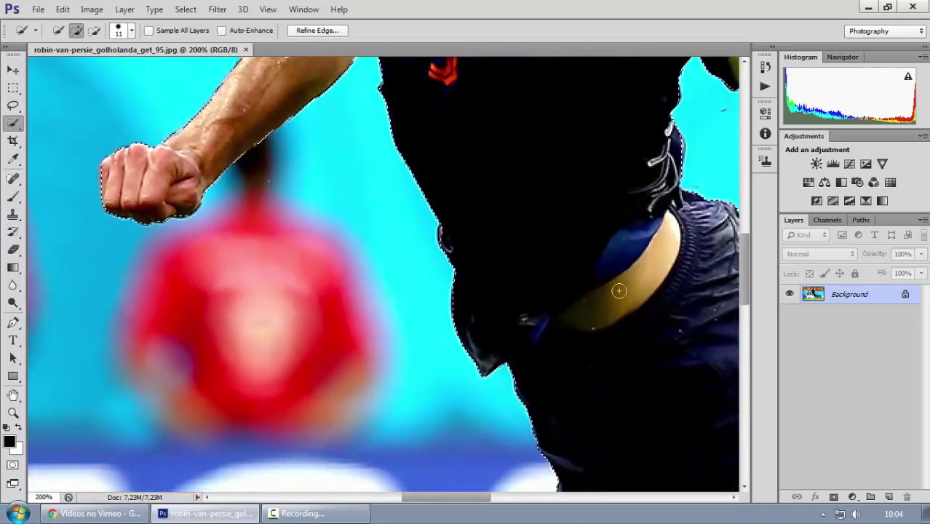
pyautogui.scroll(-3, 571, 287)
pyautogui.scroll(-3, 571, 287)
pyautogui.hscroll(3, 615, 261)
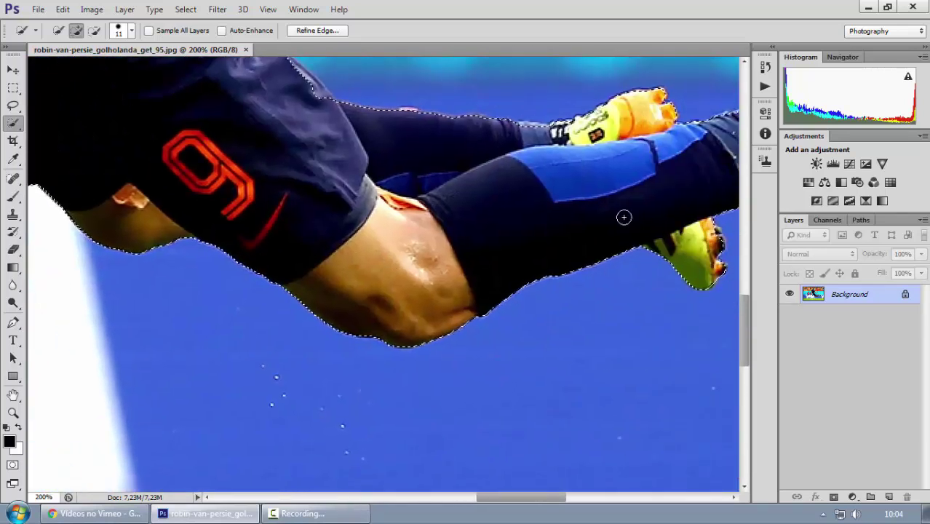
pyautogui.hscroll(3, 623, 213)
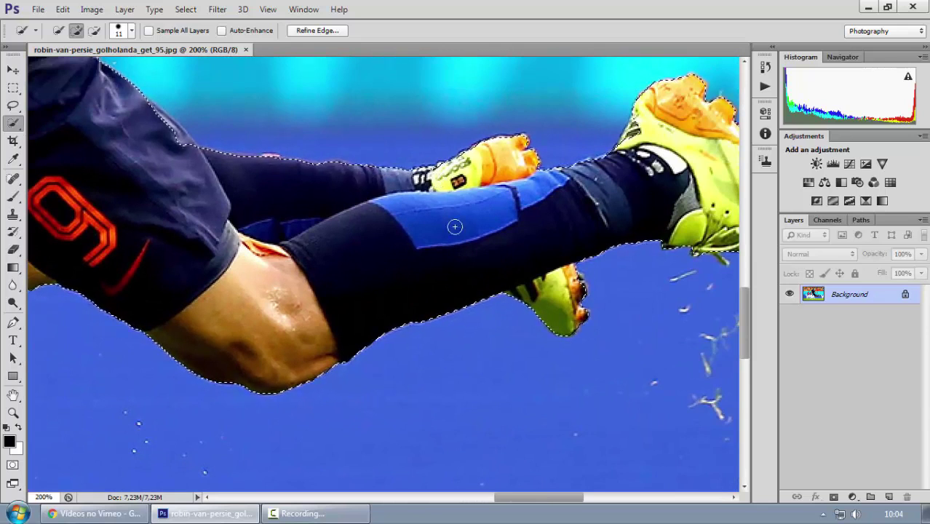
pyautogui.scroll(3, 455, 225)
pyautogui.hscroll(-2, 455, 225)
pyautogui.scroll(2, 475, 324)
pyautogui.hscroll(-1, 475, 324)
pyautogui.scroll(3, 201, 286)
pyautogui.hscroll(-2, 202, 286)
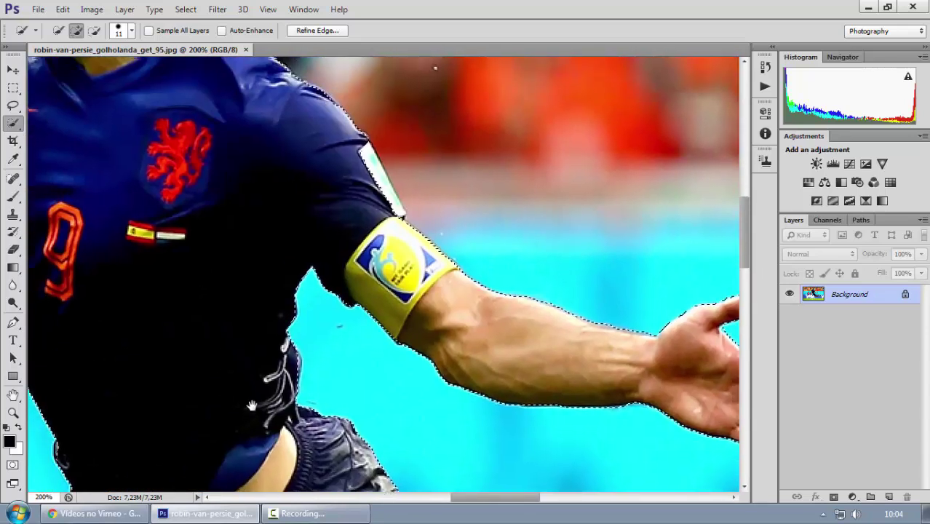
pyautogui.scroll(1, 424, 300)
pyautogui.hscroll(-1, 425, 300)
pyautogui.scroll(1, 425, 299)
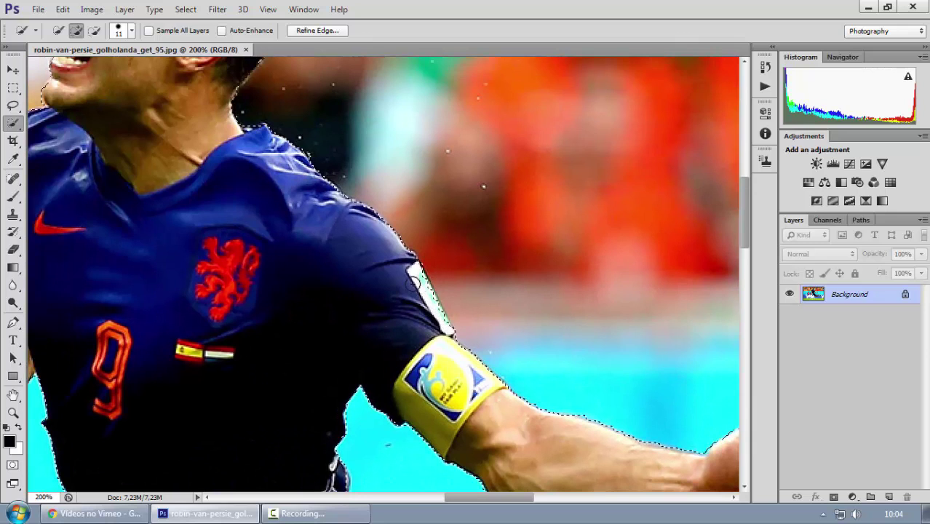
pyautogui.scroll(3, 386, 293)
pyautogui.hscroll(-2, 387, 292)
pyautogui.scroll(1, 336, 311)
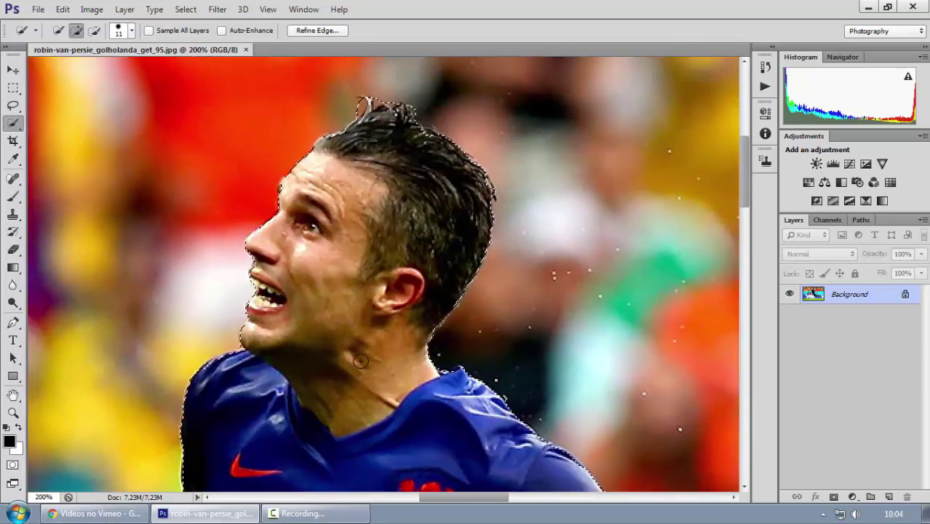
pyautogui.press('ctrl')
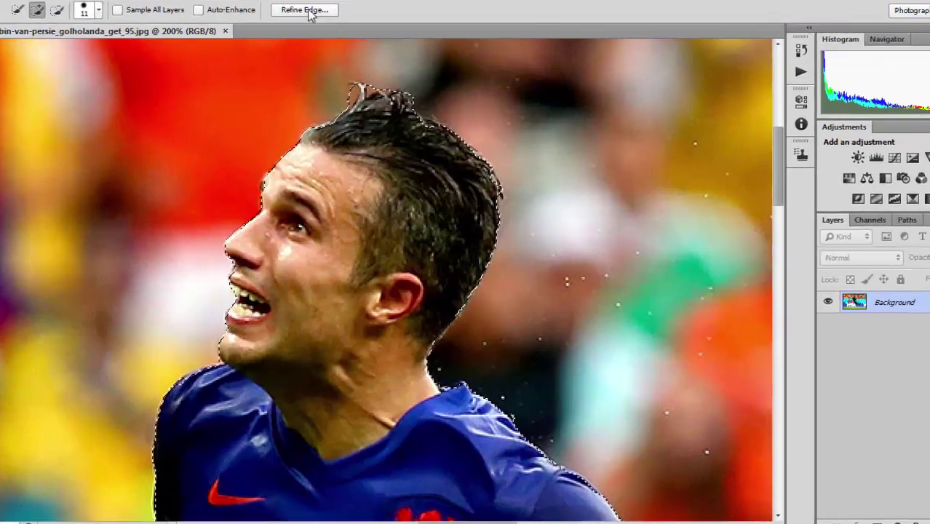
# In Refine Edge, brush over the wispy hair at the top of the head.
pyautogui.click(305, 11)
pyautogui.moveTo(384, 6); pyautogui.dragTo(624, 44)
pyautogui.moveTo(366, 330)
pyautogui.mouseDown()
pyautogui.moveTo(218, 166)
pyautogui.moveTo(276, 266)
pyautogui.moveTo(298, 273)
pyautogui.moveTo(301, 294)
pyautogui.mouseUp()
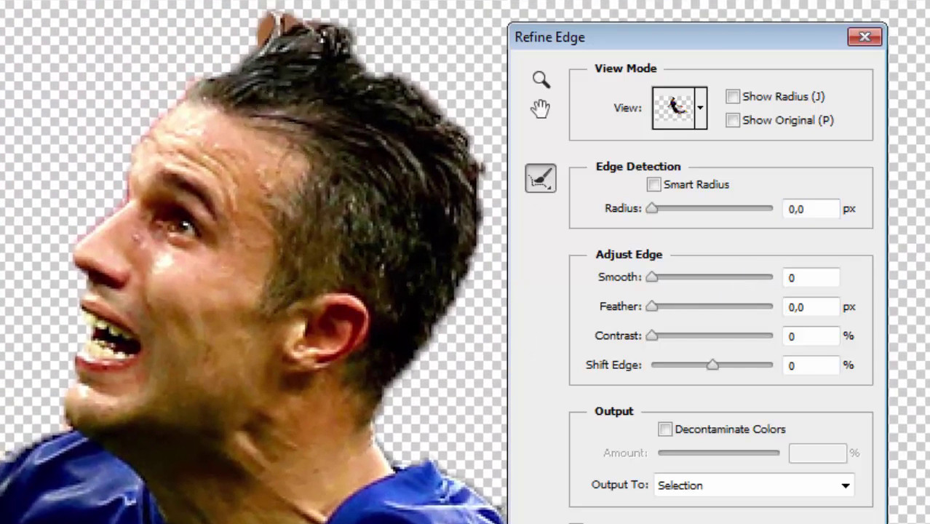
pyautogui.moveTo(250, 28); pyautogui.dragTo(369, 33)
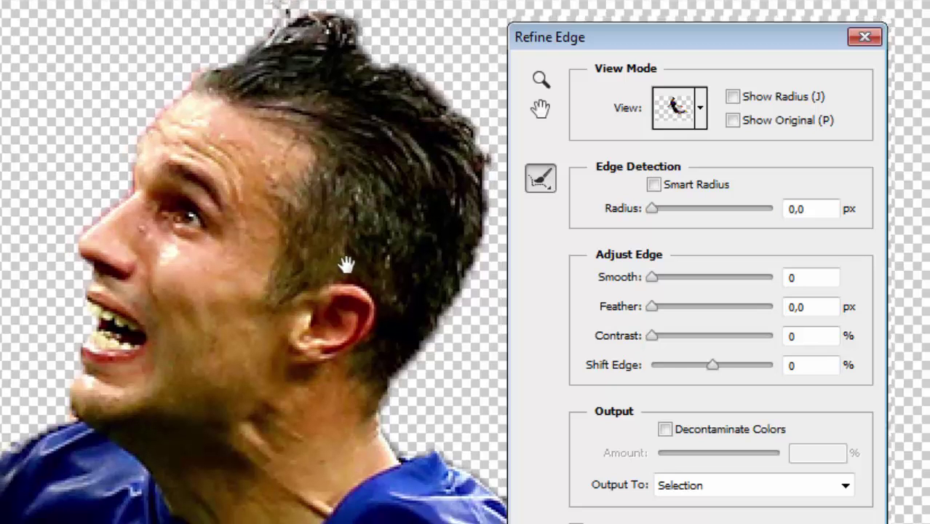
pyautogui.moveTo(346, 264); pyautogui.dragTo(222, 123)
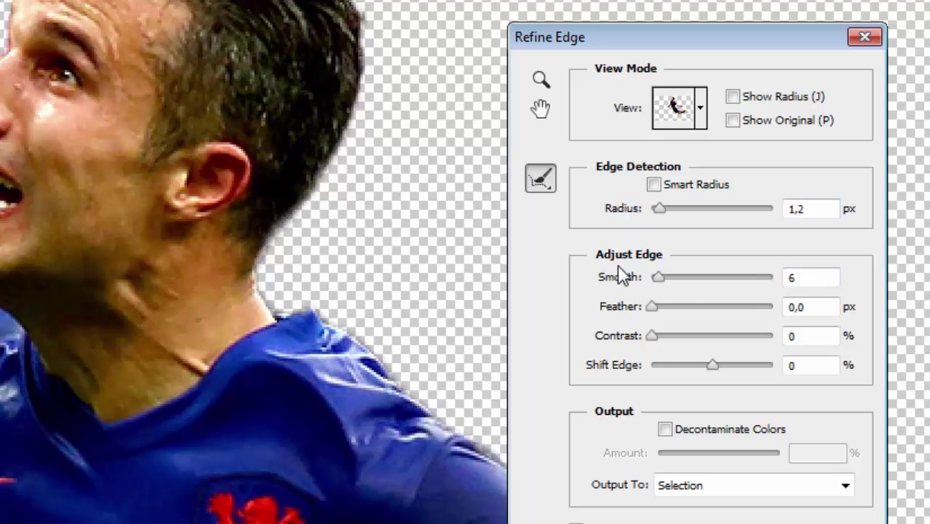
# Set edge Contrast, enable Decontaminate Colors, refine the neck, and output to New Layer with Layer Mask.
pyautogui.click(793, 339)
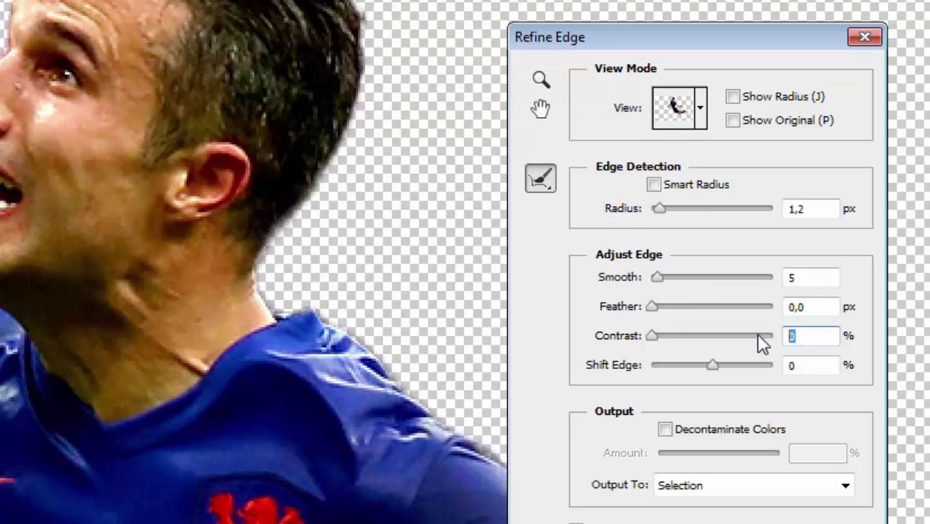
pyautogui.click(665, 431)
pyautogui.hotkey('ctrl', 'z')
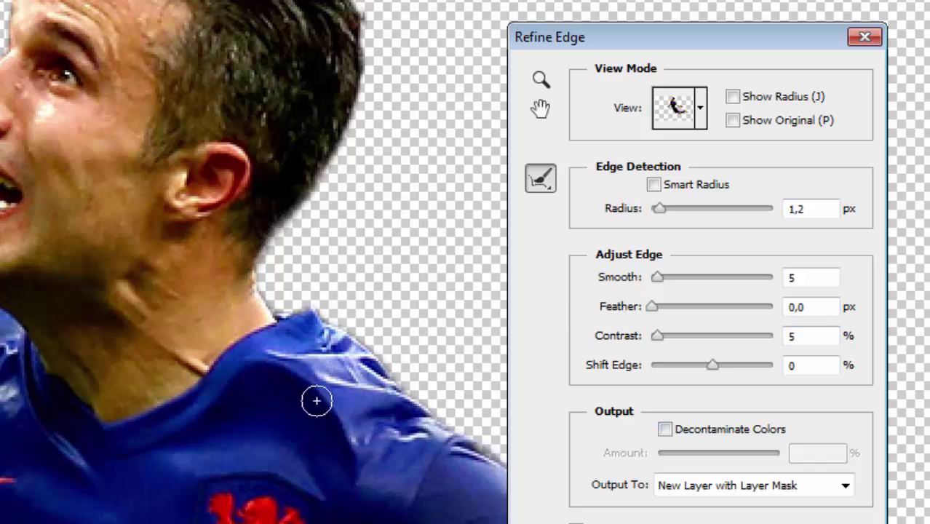
pyautogui.hotkey('ctrl', 'z')
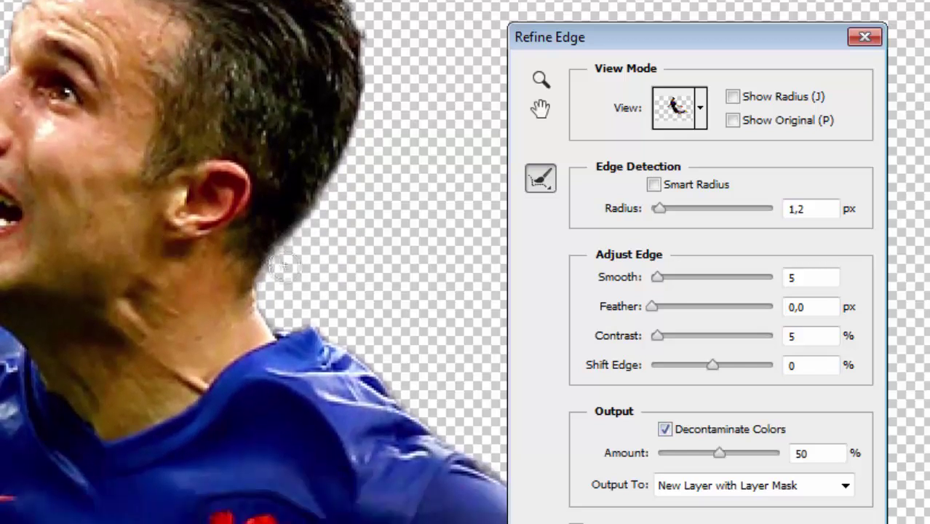
pyautogui.click(283, 281)
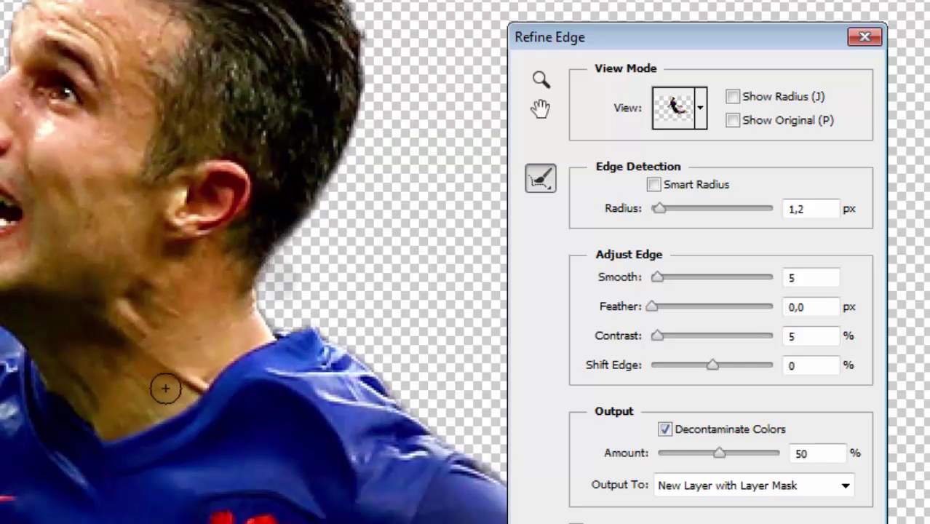
pyautogui.moveTo(635, 38); pyautogui.dragTo(827, 146)
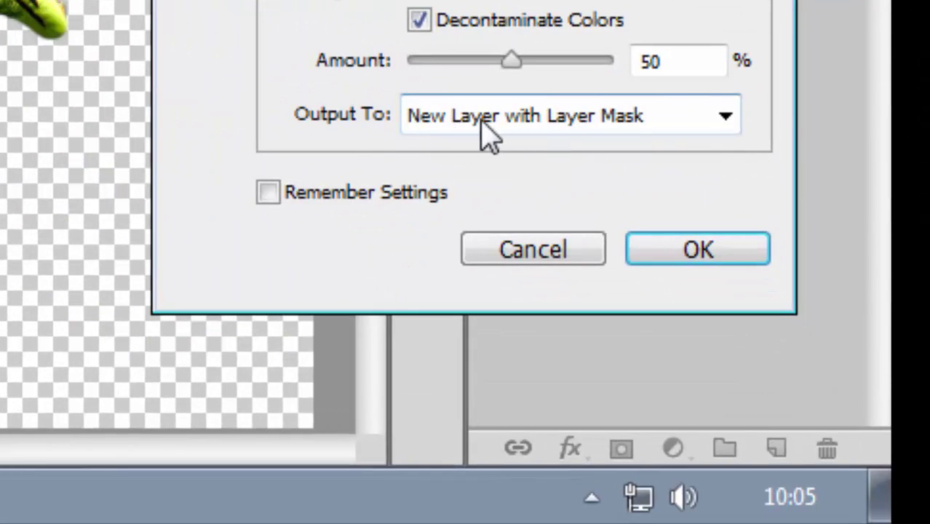
pyautogui.click(728, 119)
pyautogui.click(533, 247)
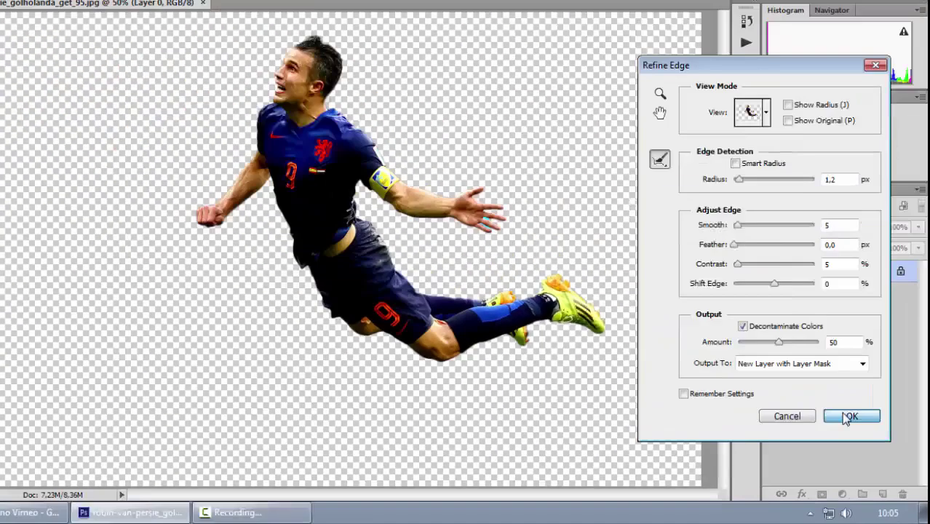
# Apply Refine Edge as a masked layer and hide the original Background layer.
pyautogui.click(852, 416)
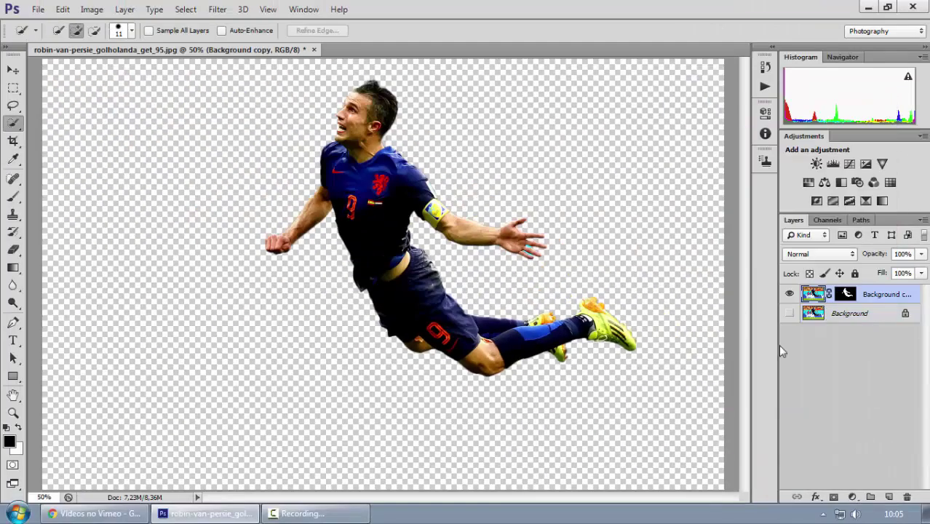
pyautogui.doubleClick(790, 313)
pyautogui.click(790, 312)
# Zoom to 200% on the outstretched hand with the Pen tool ready.
pyautogui.hotkey('ctrl', '+')
pyautogui.hotkey('ctrl', '+')
pyautogui.hotkey('ctrl', '+')
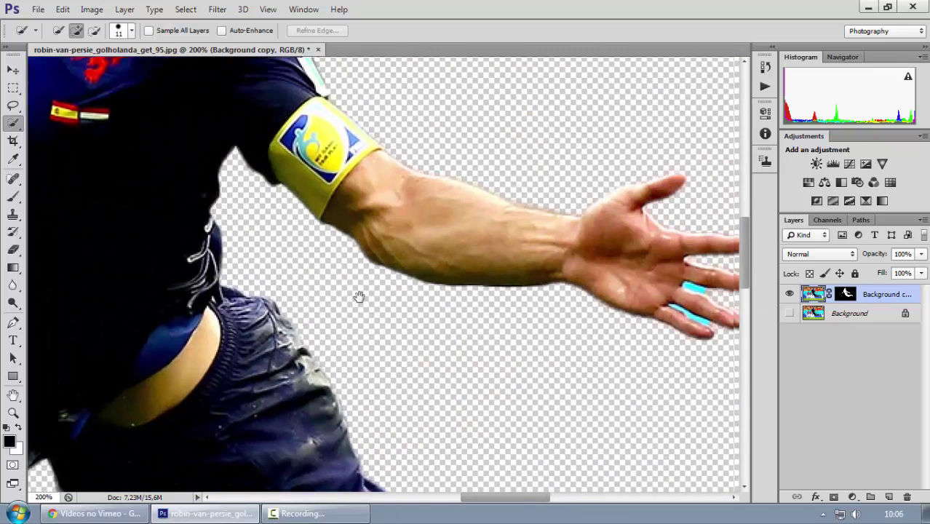
pyautogui.moveTo(671, 167); pyautogui.dragTo(222, 255)
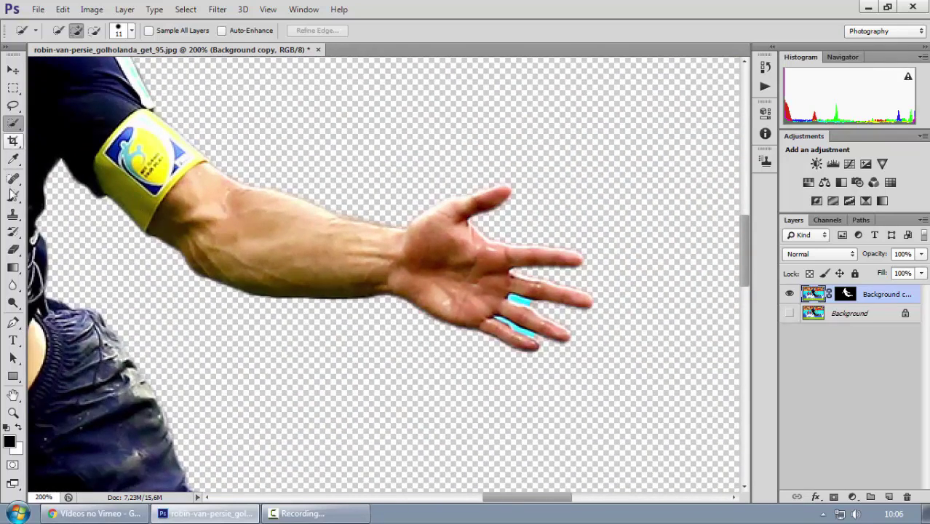
pyautogui.click(12, 322)
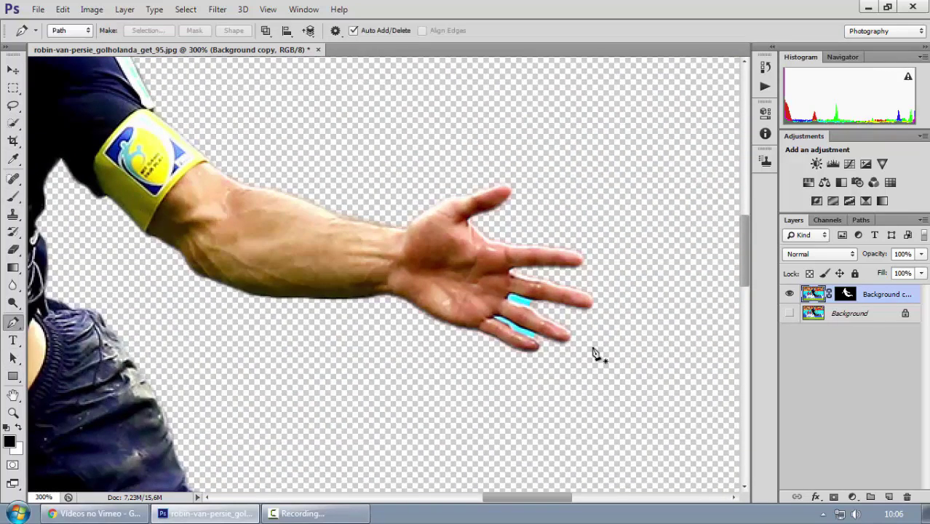
# Zoom to 400% and turn a Pen path around the upper cyan gap into a selection.
pyautogui.hotkey('ctrl', '+')
pyautogui.moveTo(639, 321); pyautogui.dragTo(420, 322)
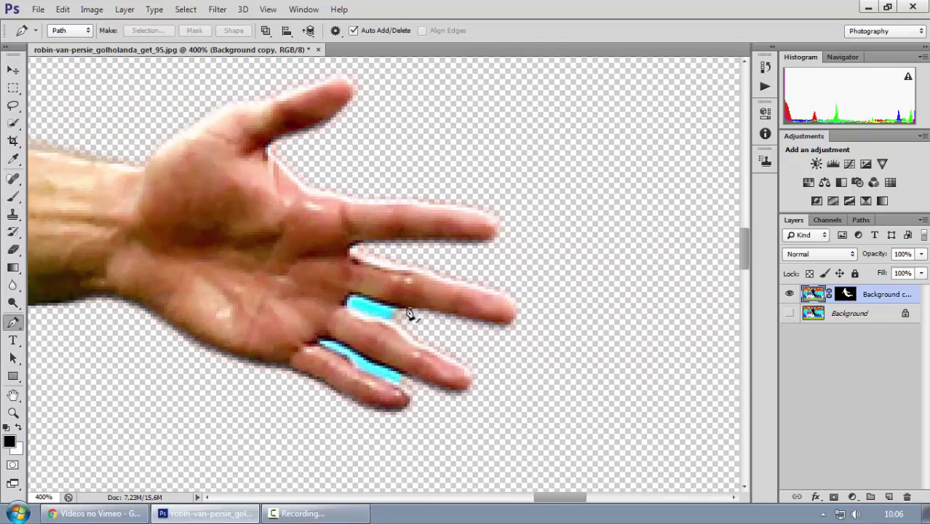
pyautogui.click(409, 309)
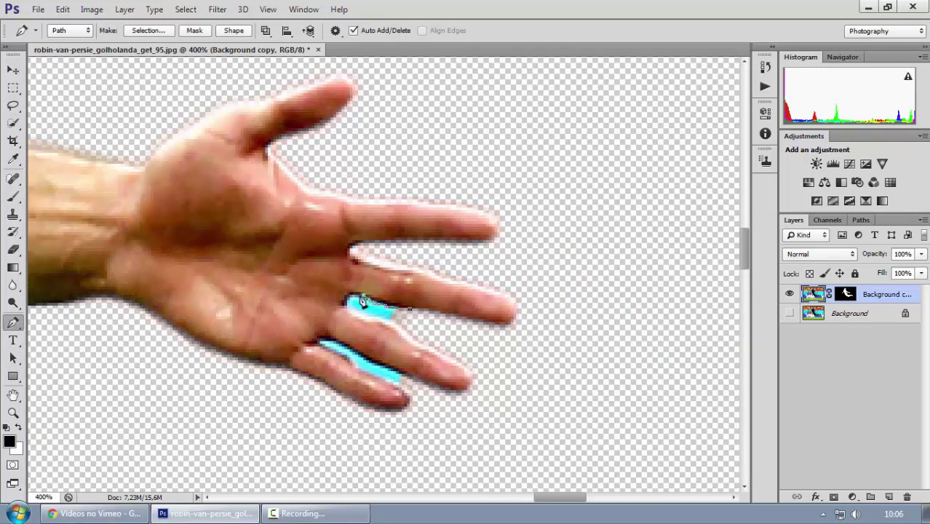
pyautogui.rightClick(403, 318)
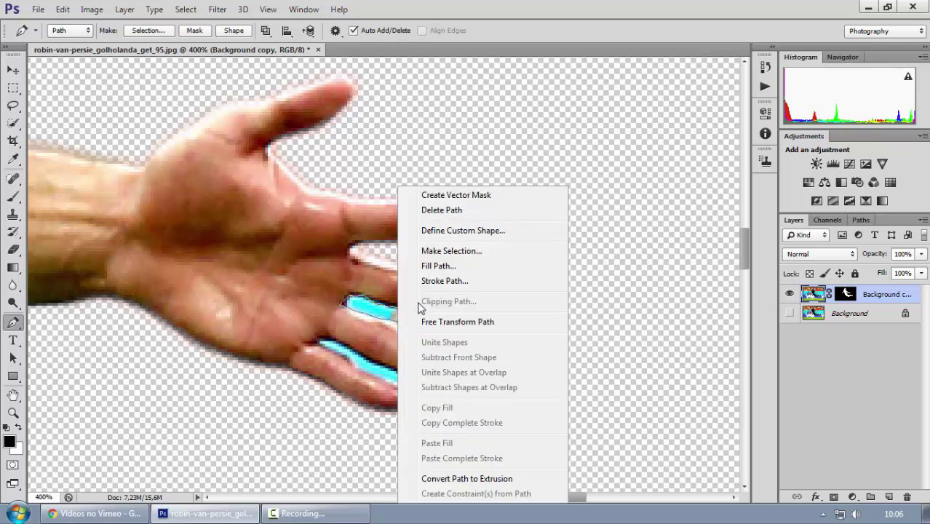
pyautogui.click(446, 252)
pyautogui.click(536, 146)
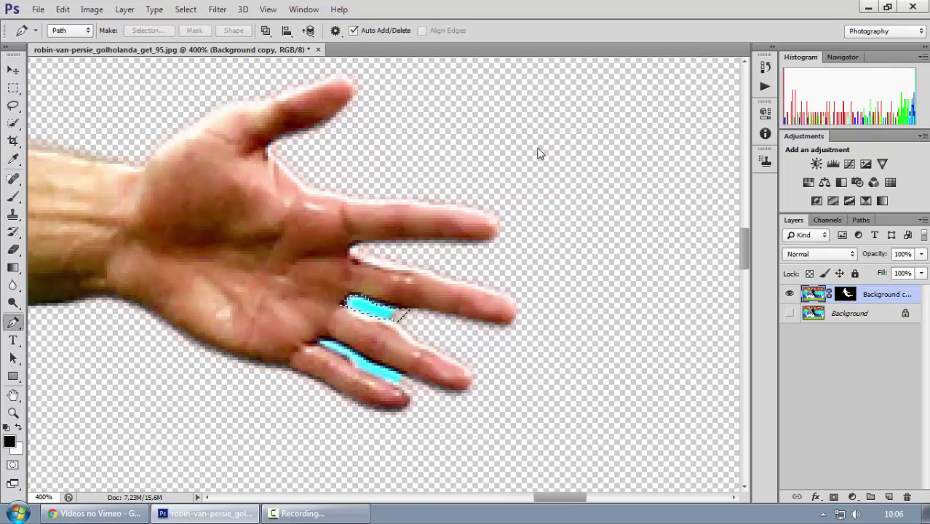
# Paint the selected upper gap black on the layer mask to hide it.
pyautogui.click(16, 197)
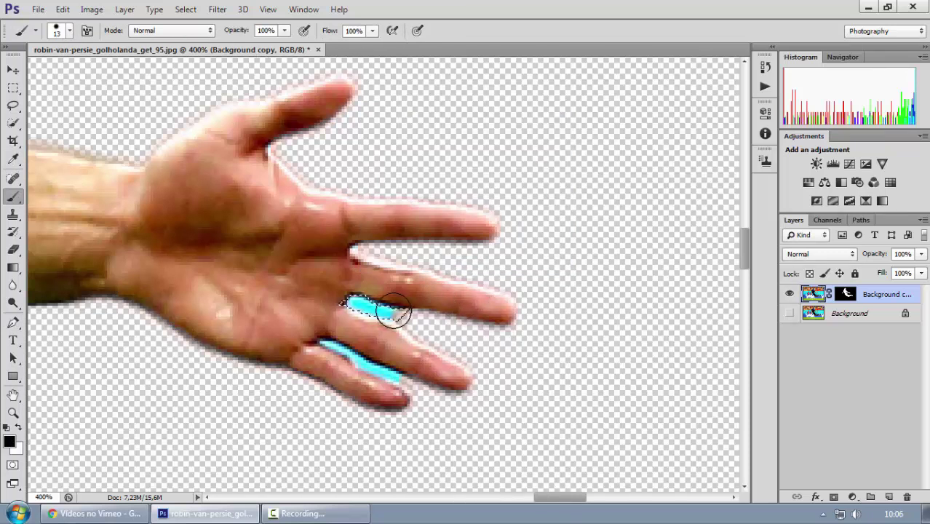
pyautogui.moveTo(405, 325)
pyautogui.mouseDown()
pyautogui.moveTo(393, 325)
pyautogui.moveTo(420, 320)
pyautogui.mouseUp()
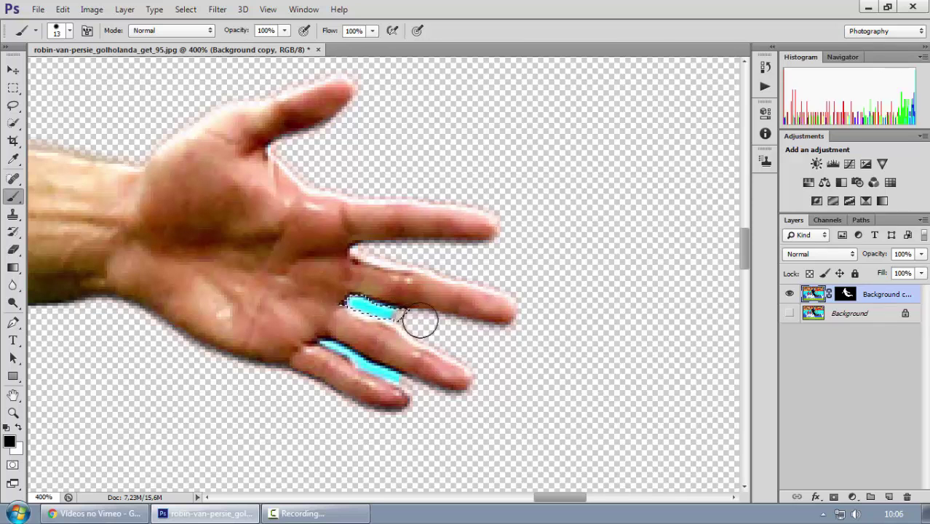
pyautogui.click(846, 296)
pyautogui.press('x')
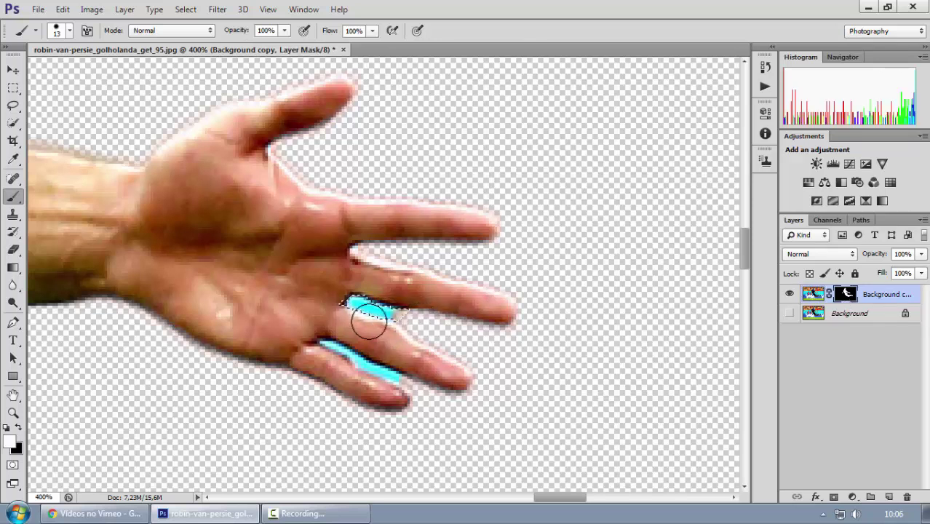
pyautogui.press('x')
pyautogui.moveTo(364, 309); pyautogui.dragTo(425, 313)
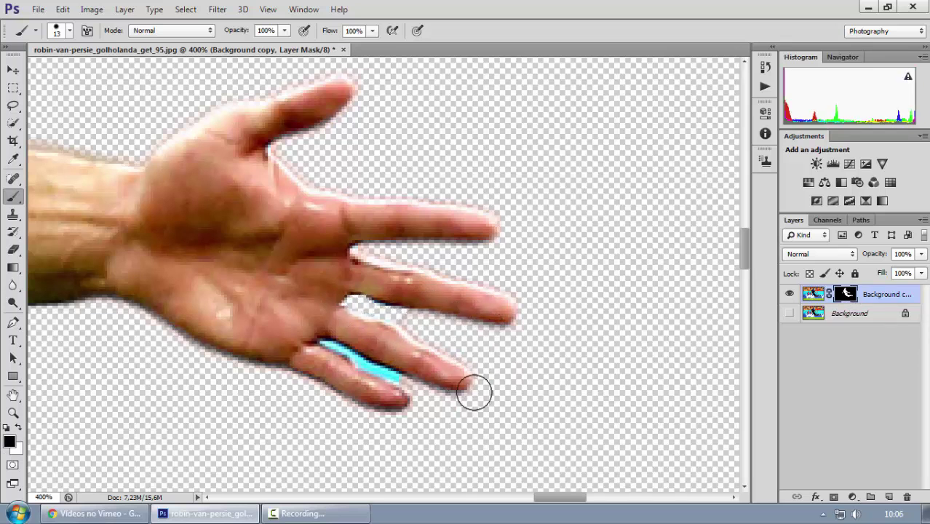
# Trace the lower cyan gap with the Pen and convert the path to a selection.
pyautogui.press('p')
pyautogui.click(409, 380)
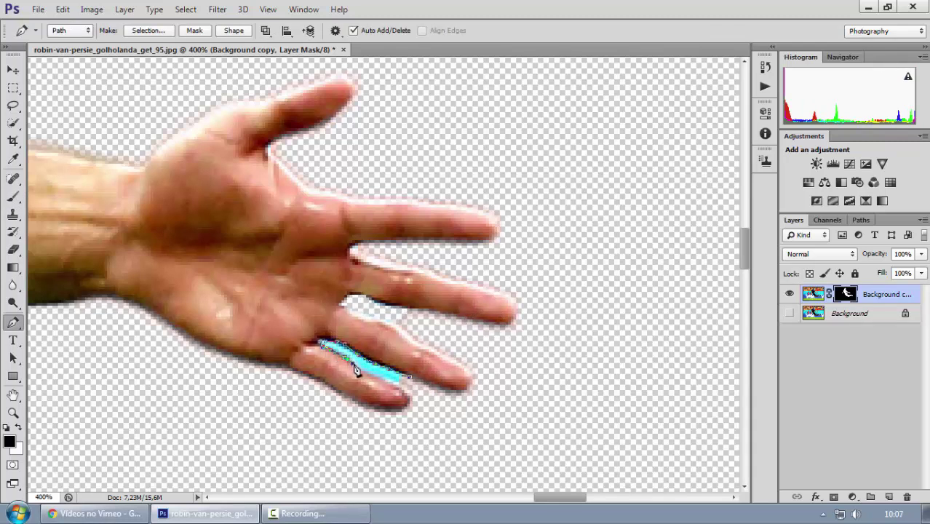
pyautogui.rightClick(405, 384)
pyautogui.click(470, 129)
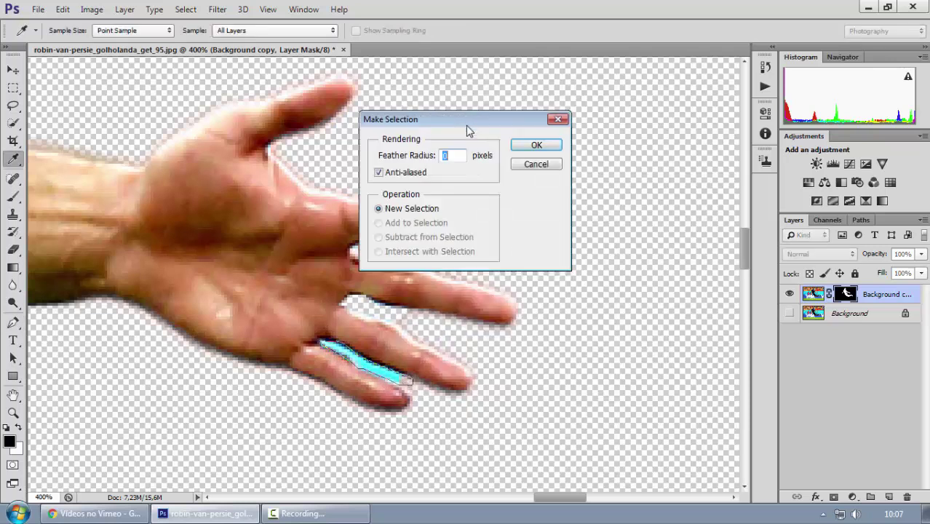
pyautogui.click(536, 143)
# Brush the lower gap out of the mask, deselect, and zoom out to the whole player.
pyautogui.click(13, 197)
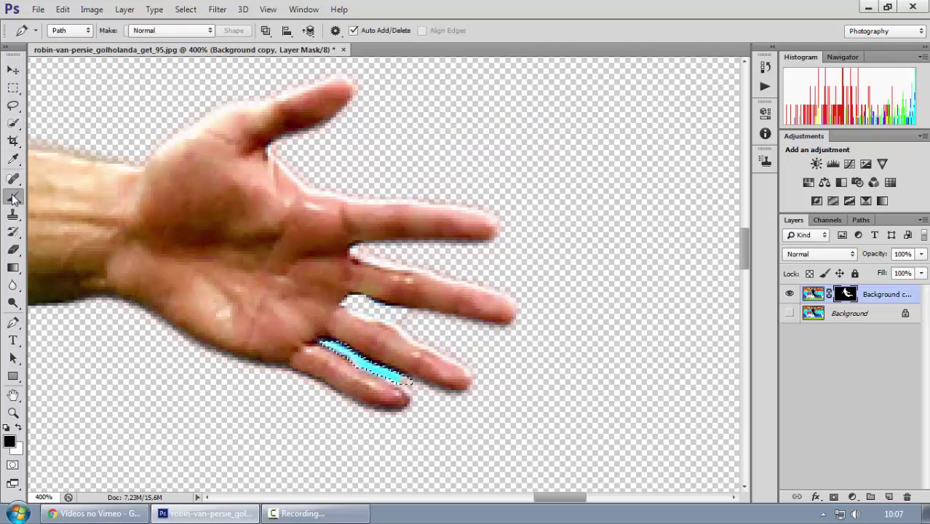
pyautogui.hotkey('ctrl', 'd')
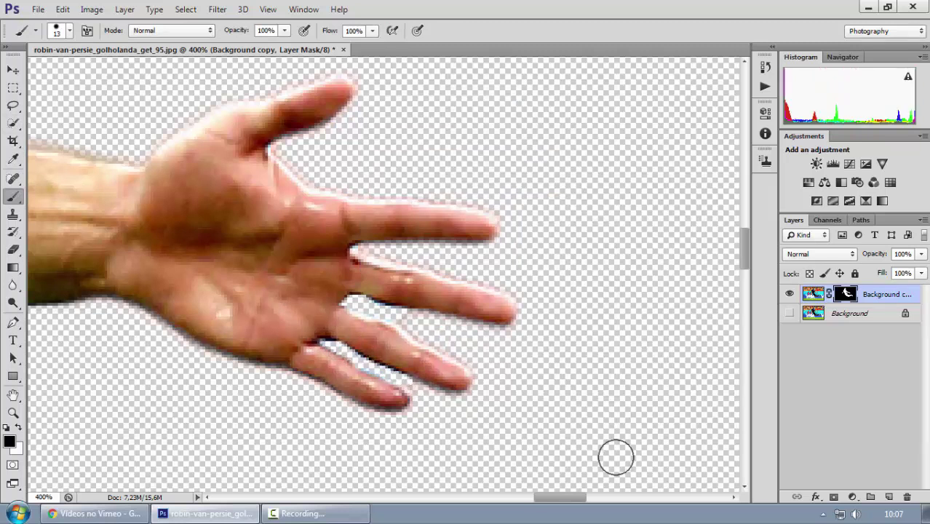
pyautogui.hotkey('ctrl', '-')
pyautogui.hotkey('ctrl', '-')
pyautogui.hotkey('ctrl', '-')
pyautogui.hotkey('ctrl', '-')
pyautogui.hotkey('ctrl', '-')
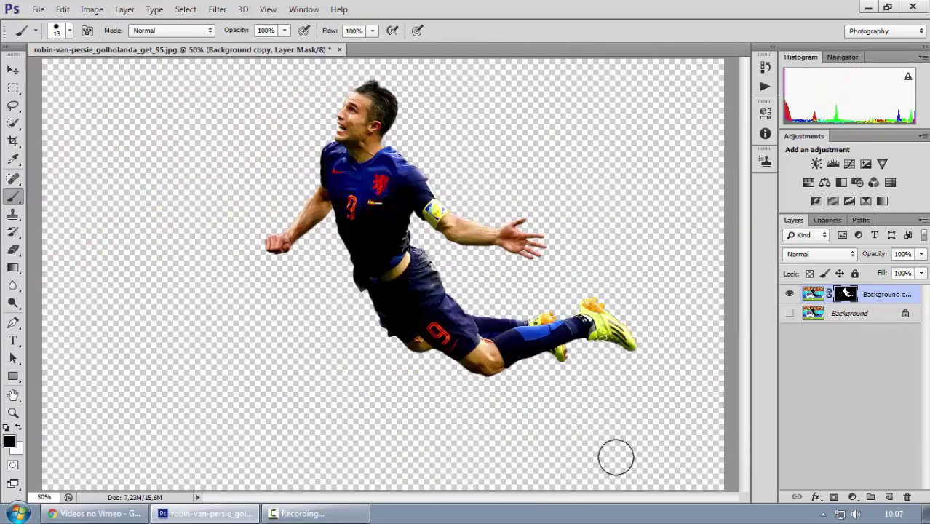